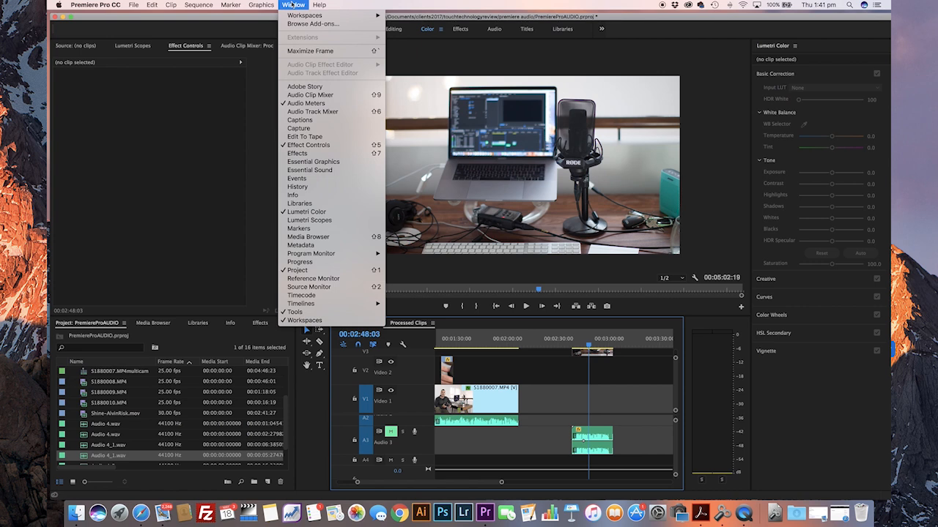
pyautogui.click(293, 5)
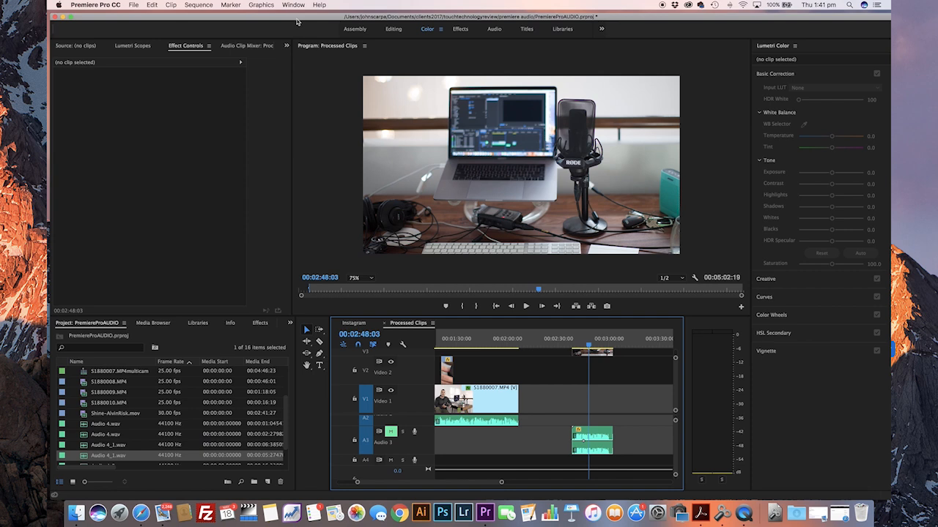
pyautogui.moveTo(295, 18); pyautogui.dragTo(296, 15)
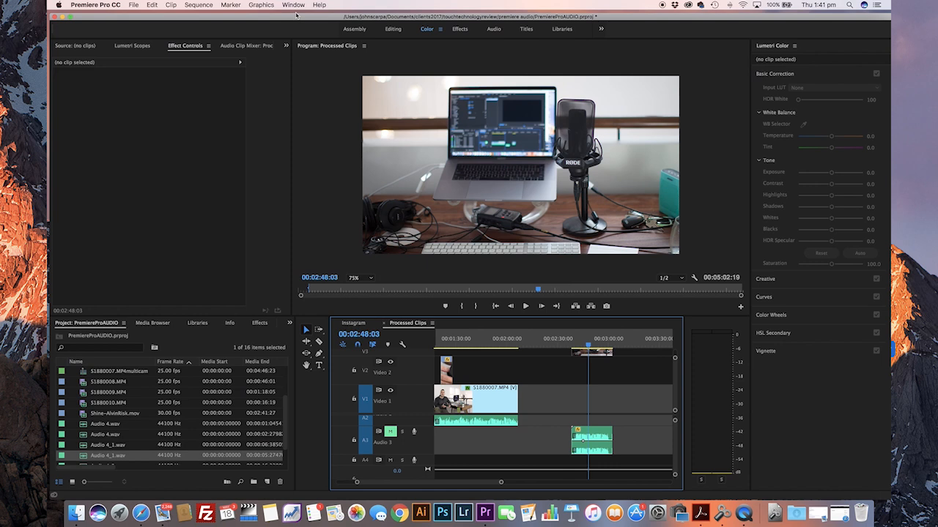
pyautogui.click(133, 6)
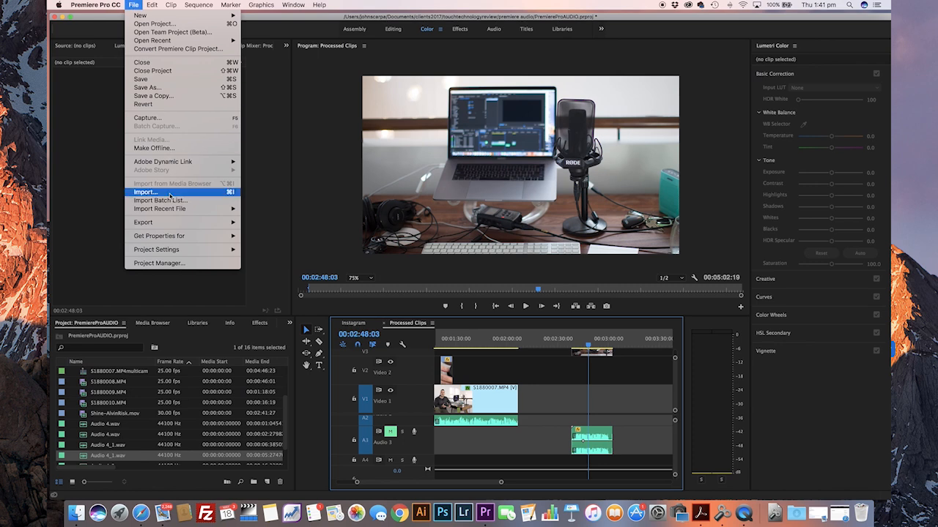
pyautogui.click(128, 4)
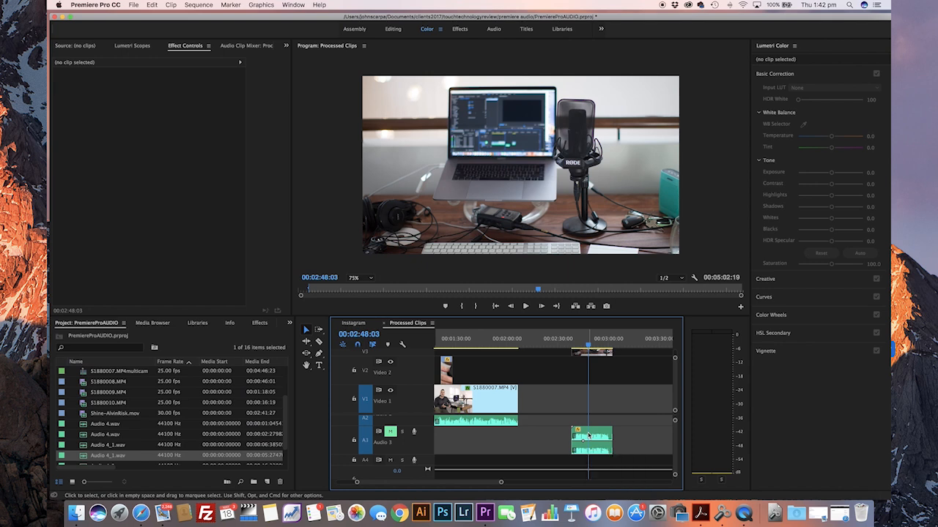
# Select the testvocal.aif clip on the Audio 3 track and show the Essential Sound panel.
pyautogui.click(581, 346)
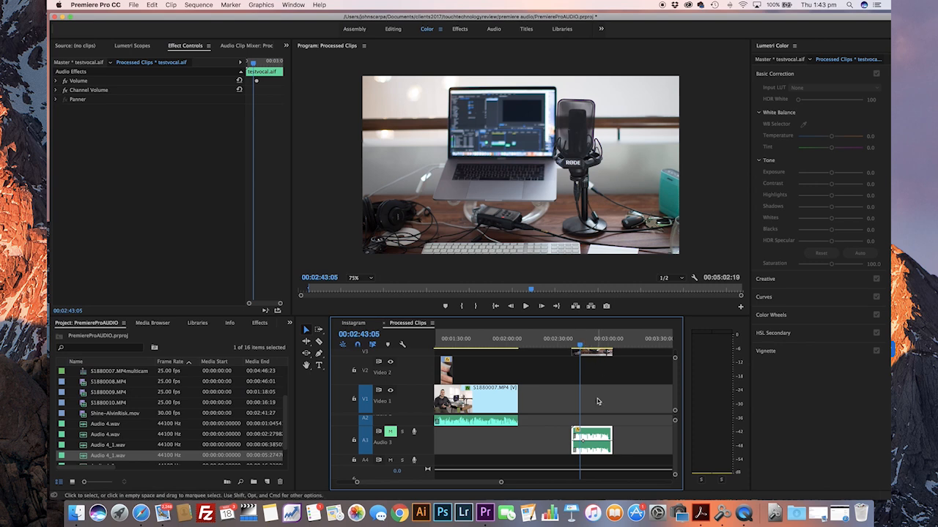
pyautogui.moveTo(581, 349); pyautogui.dragTo(583, 348)
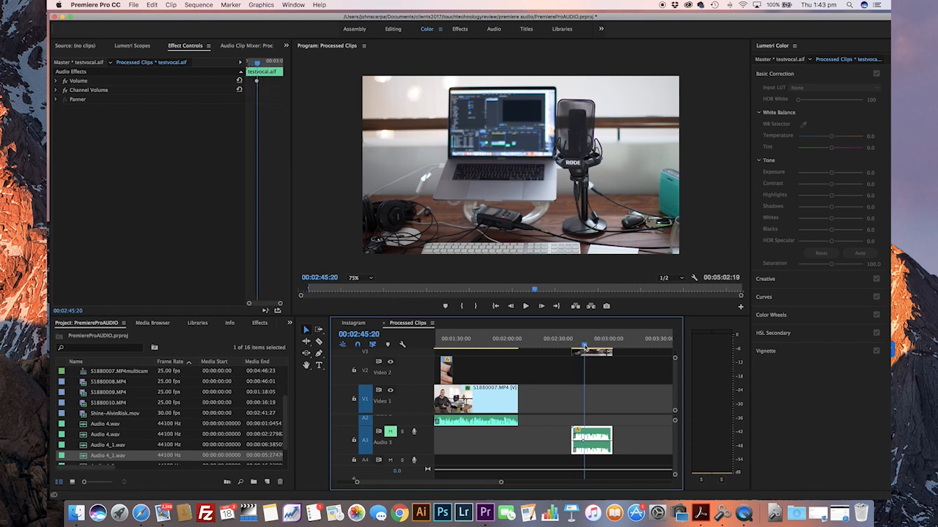
pyautogui.click(625, 437)
pyautogui.click(605, 440)
pyautogui.click(293, 4)
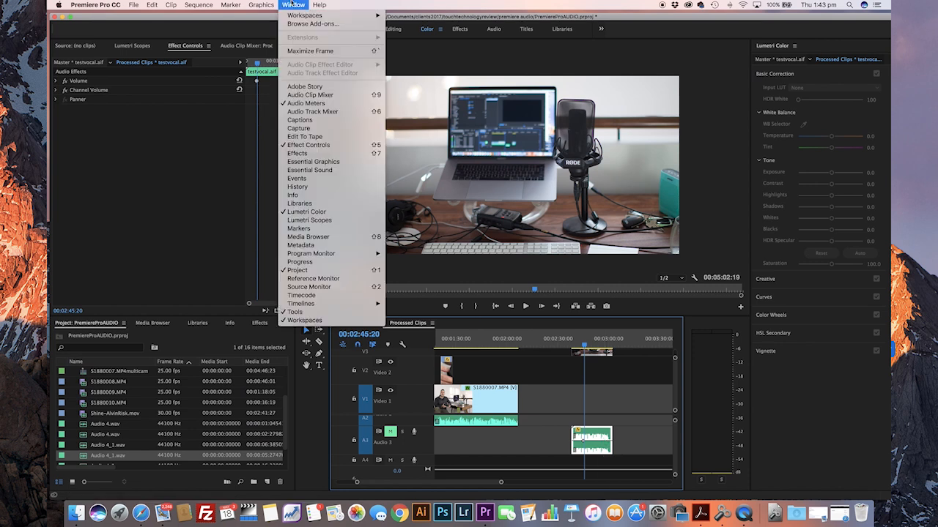
pyautogui.click(315, 170)
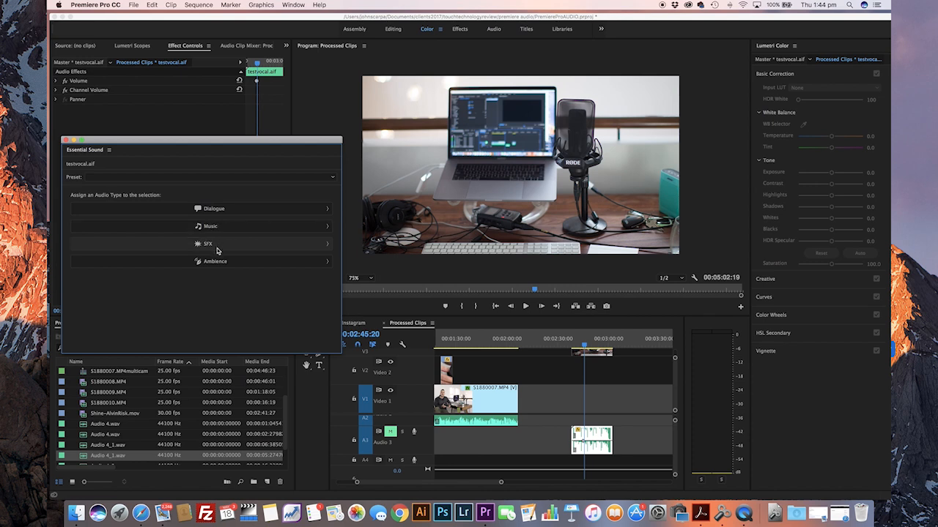
# Assign the Dialogue audio type with the Balanced Male Voice preset to the clip and move the floating panel off its effects list.
pyautogui.click(206, 212)
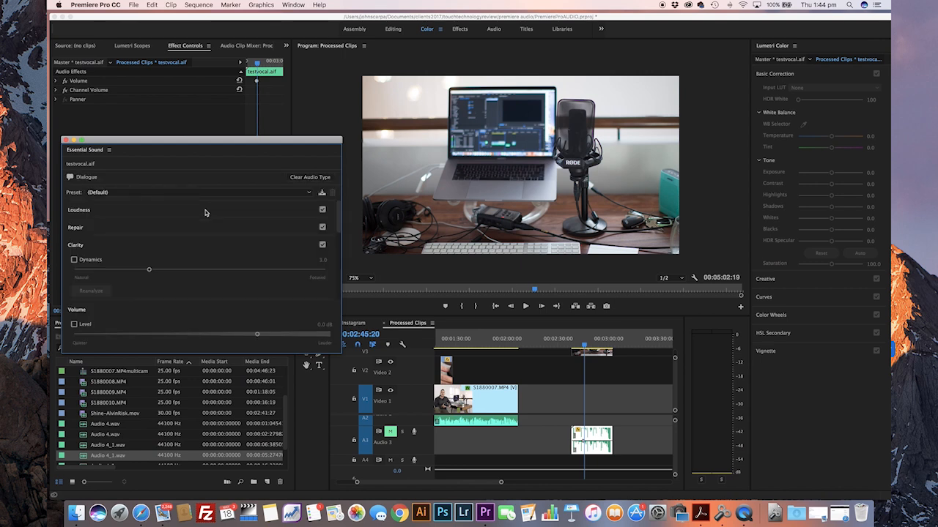
pyautogui.click(107, 193)
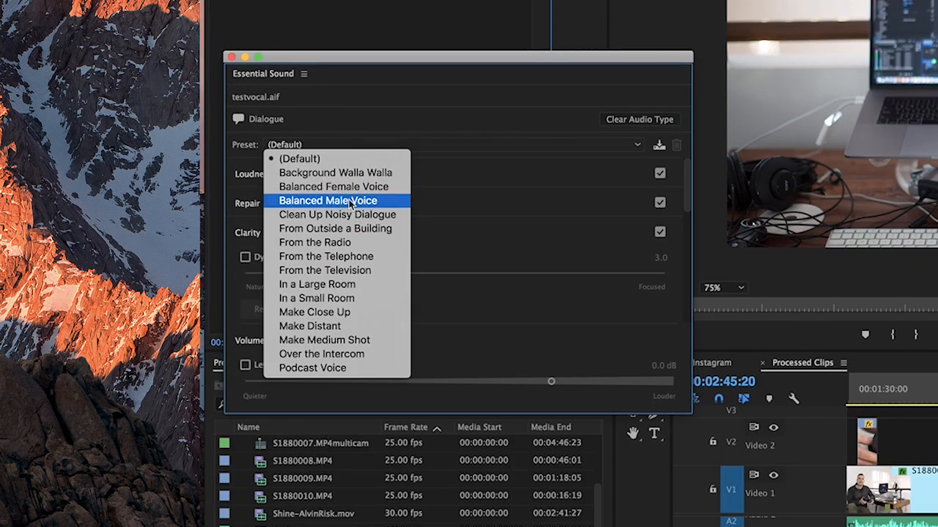
pyautogui.click(350, 208)
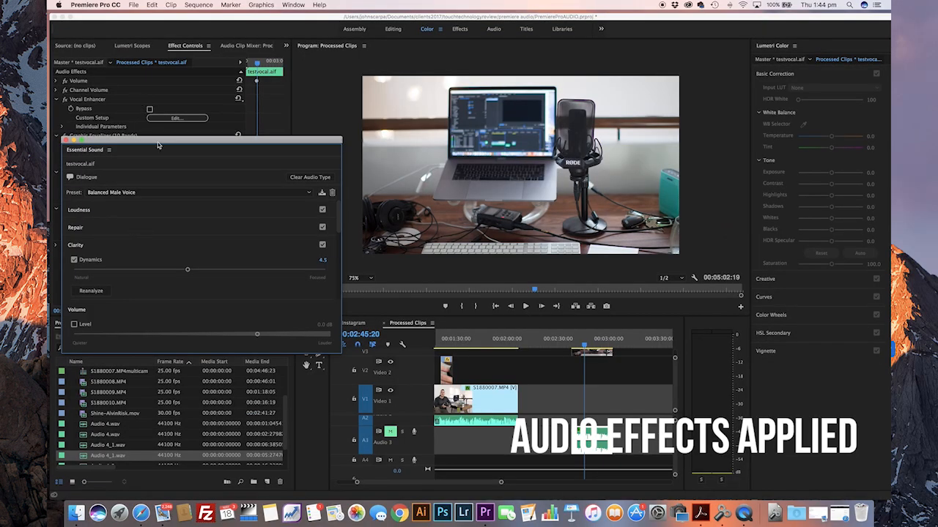
pyautogui.moveTo(157, 145); pyautogui.dragTo(157, 259)
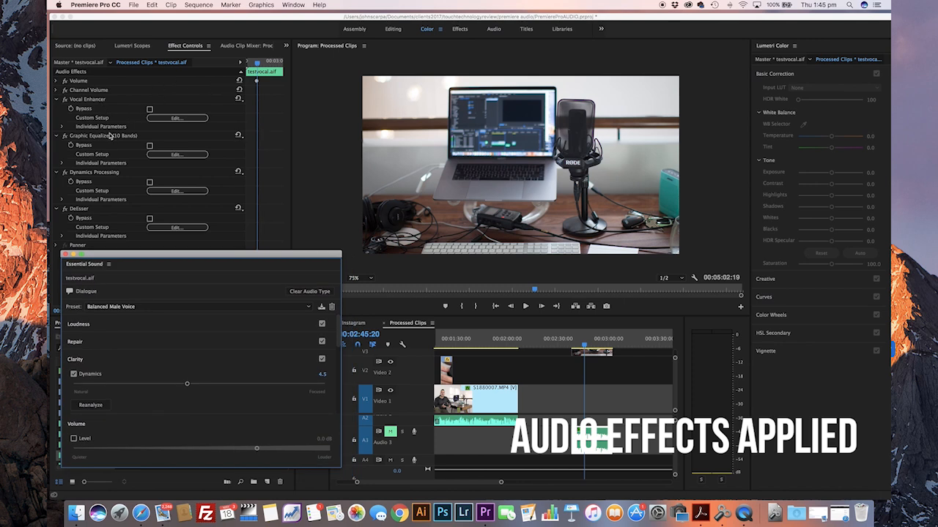
pyautogui.moveTo(149, 256)
pyautogui.mouseDown()
pyautogui.moveTo(161, 283)
pyautogui.moveTo(153, 258)
pyautogui.mouseUp()
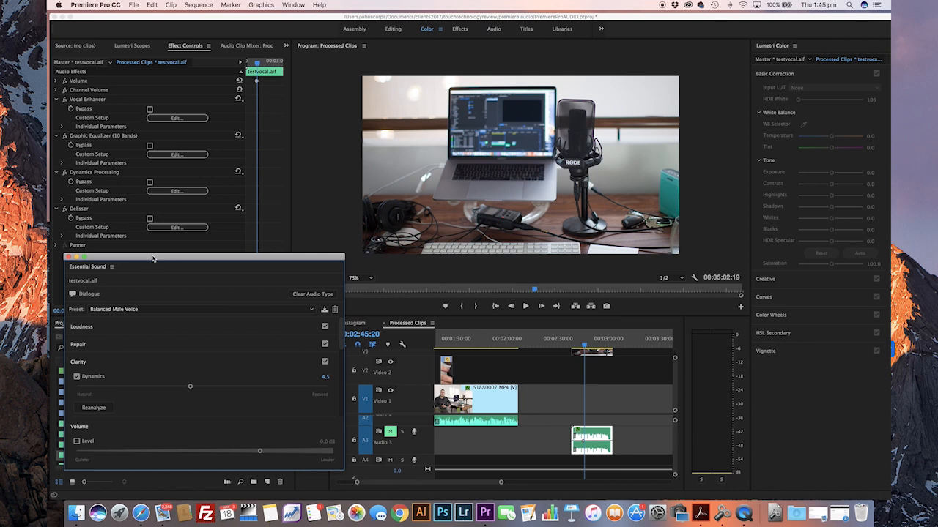
pyautogui.moveTo(153, 258)
pyautogui.mouseDown()
pyautogui.moveTo(169, 262)
pyautogui.moveTo(175, 251)
pyautogui.moveTo(166, 251)
pyautogui.mouseUp()
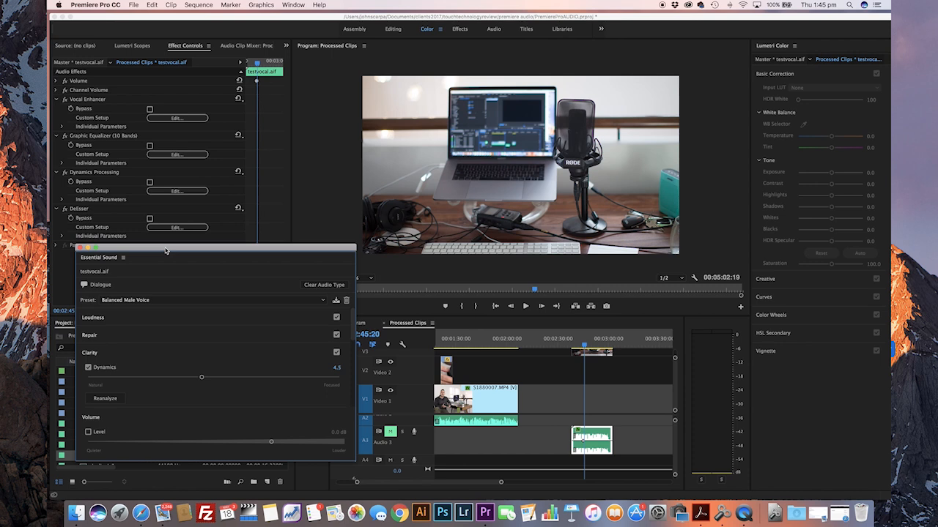
# Unmute the Audio 3 track and play back the testvocal.aif clip from near its start.
pyautogui.moveTo(580, 345); pyautogui.dragTo(577, 347)
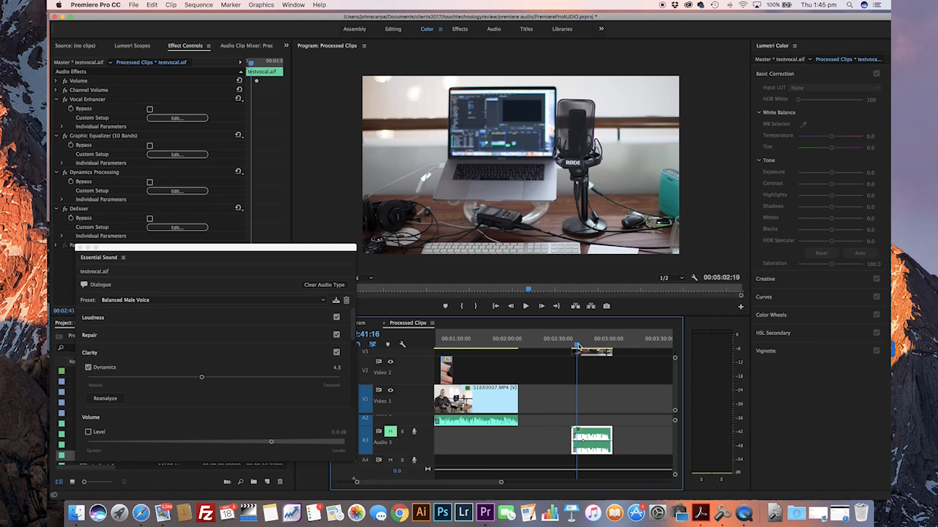
pyautogui.press('space')
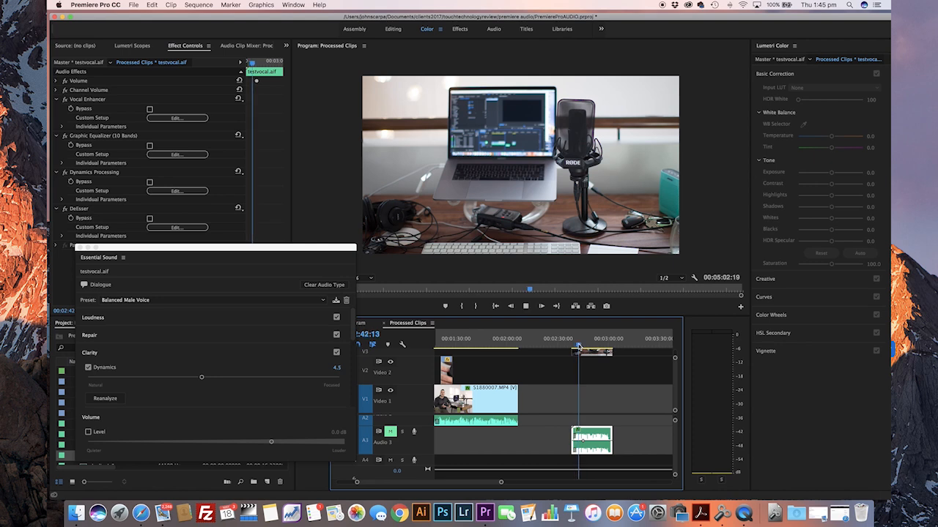
pyautogui.press('space')
pyautogui.click(391, 431)
pyautogui.press('space')
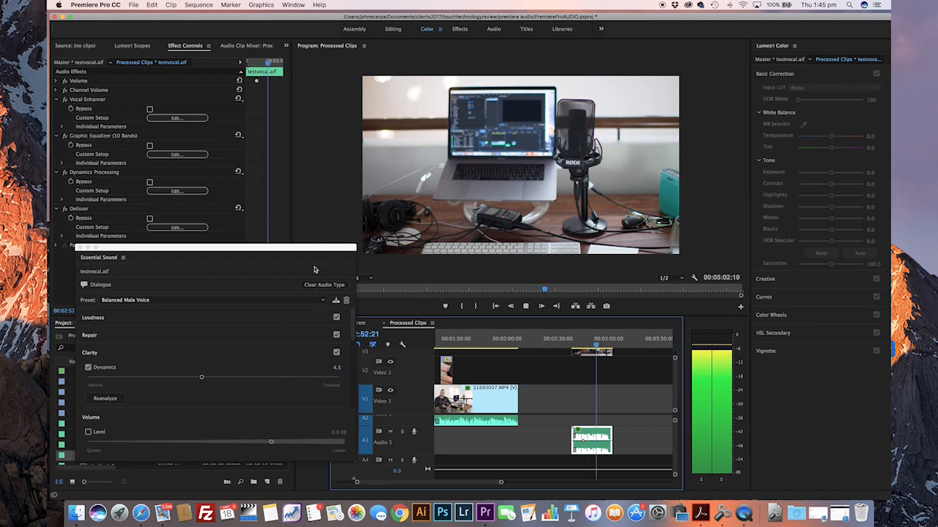
pyautogui.press('space')
# Lower the Clarity Dynamics amount to 2.9 for the dialogue clip and play the clip back.
pyautogui.moveTo(309, 252); pyautogui.dragTo(312, 192)
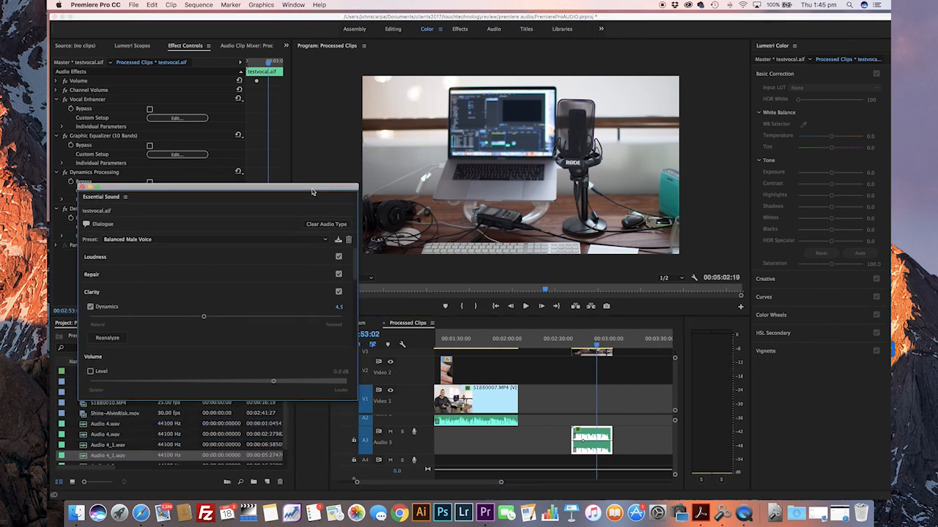
pyautogui.moveTo(354, 259); pyautogui.dragTo(355, 254)
pyautogui.moveTo(355, 257); pyautogui.dragTo(351, 320)
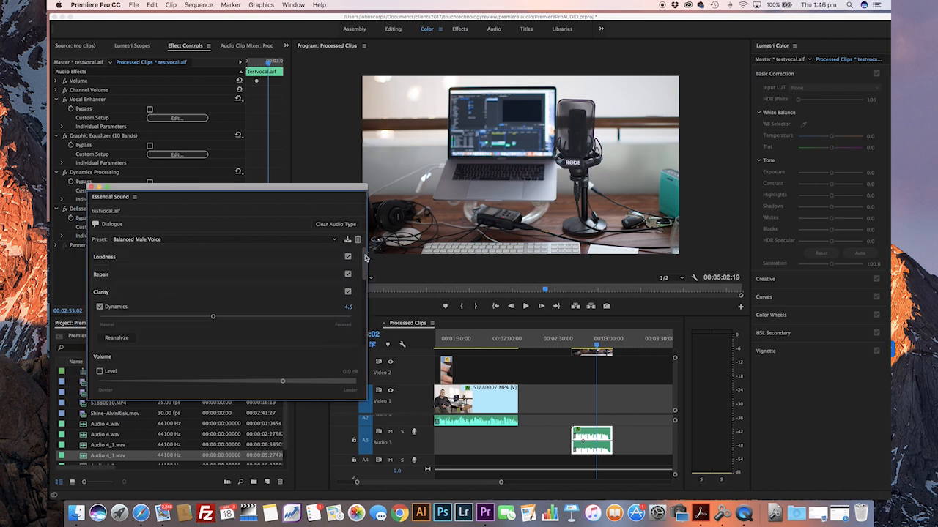
pyautogui.moveTo(365, 260); pyautogui.dragTo(360, 215)
pyautogui.moveTo(212, 318); pyautogui.dragTo(162, 318)
pyautogui.moveTo(163, 318); pyautogui.dragTo(172, 318)
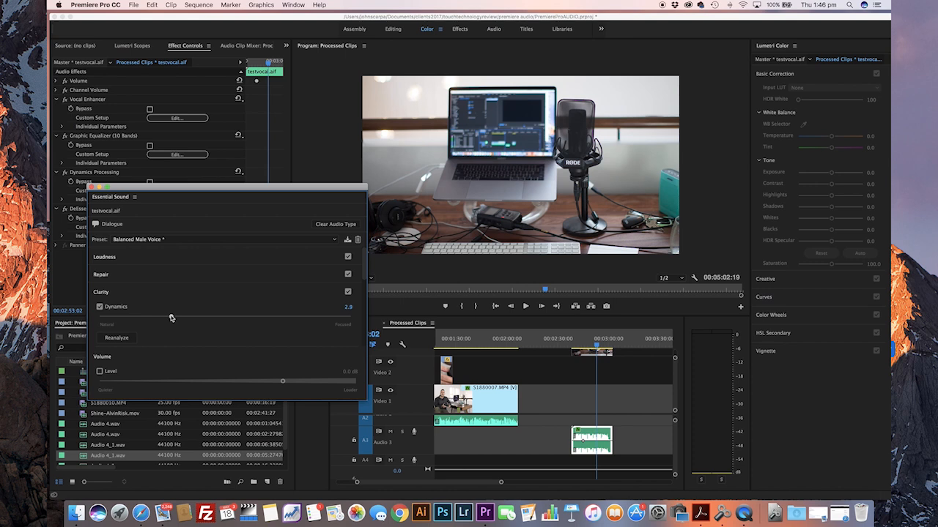
pyautogui.click(583, 343)
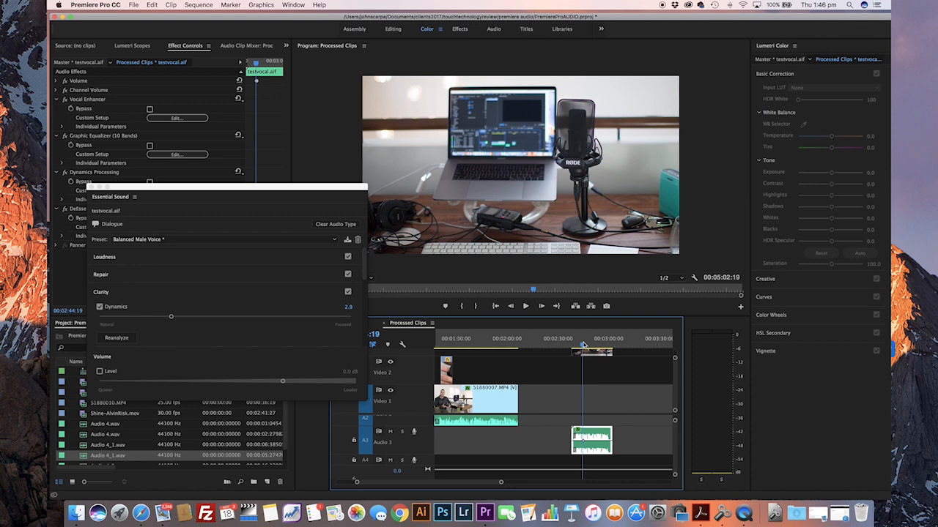
pyautogui.press('space')
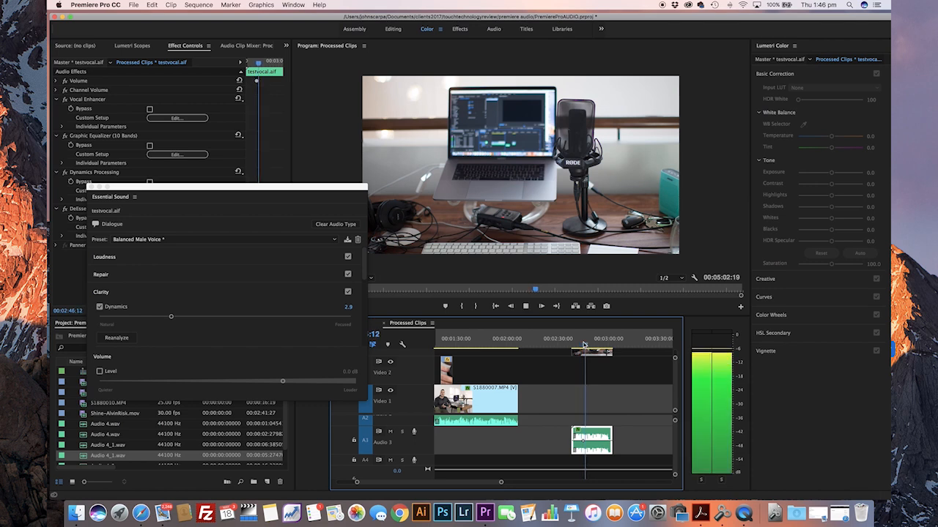
pyautogui.press('space')
# Raise the Clarity Dynamics amount to 6.9 and listen to the dialogue clip.
pyautogui.moveTo(171, 316); pyautogui.dragTo(271, 315)
pyautogui.press('space')
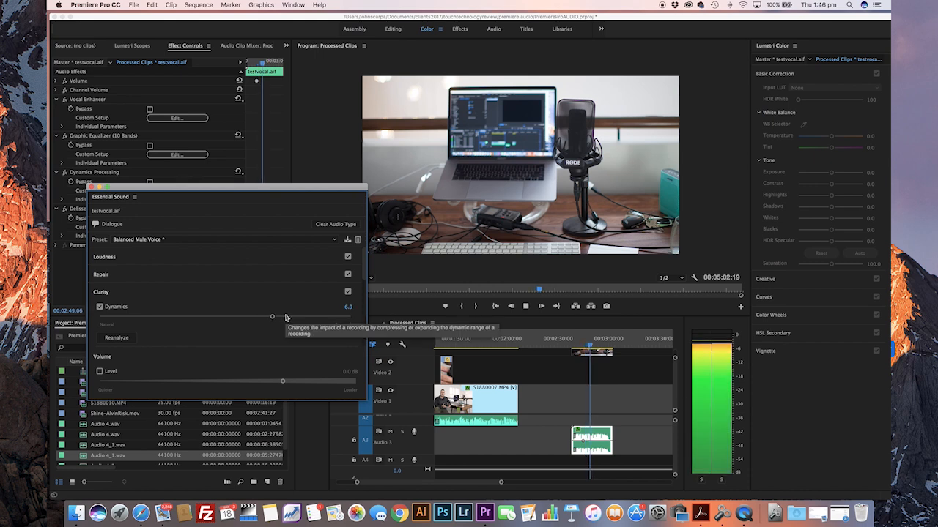
pyautogui.press('space')
# Set the Clarity Dynamics amount to 3.6, reviewing the EQ and Enhance Speech settings below it, and save the project.
pyautogui.moveTo(333, 304); pyautogui.dragTo(209, 303)
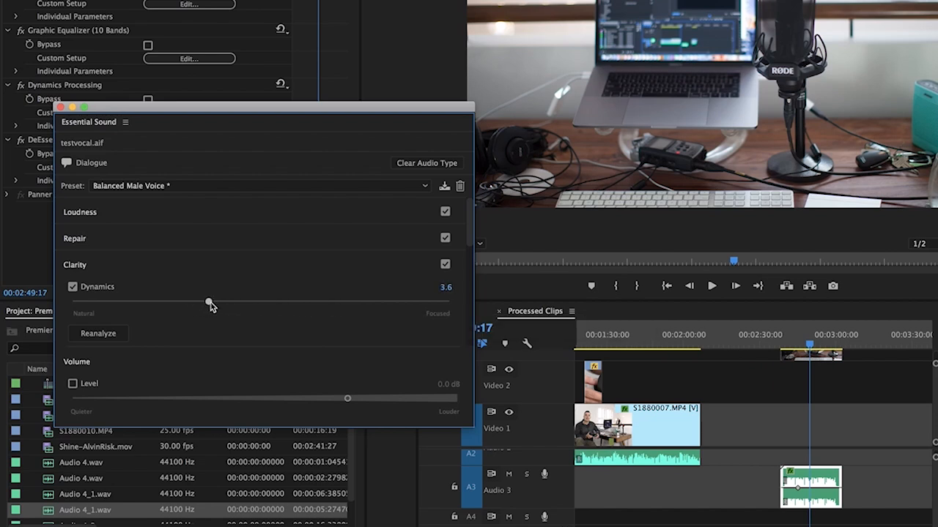
pyautogui.moveTo(470, 241); pyautogui.dragTo(470, 287)
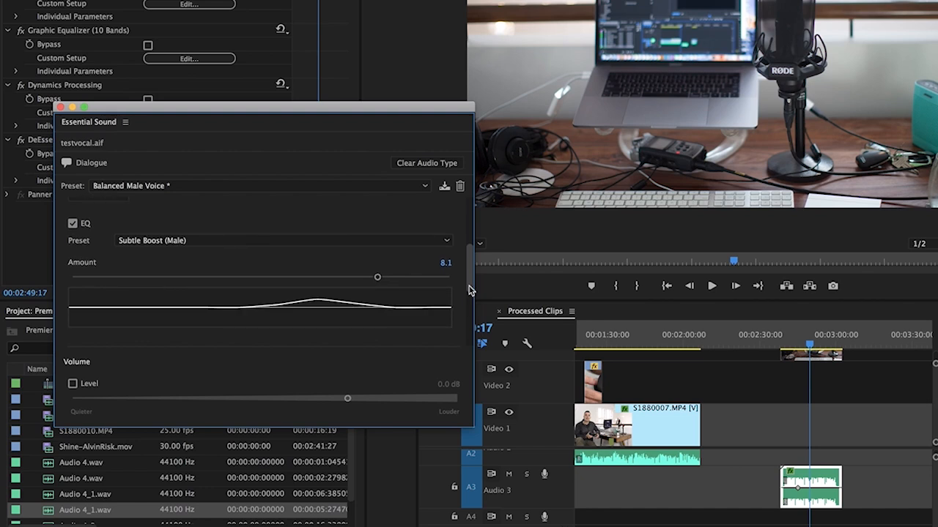
pyautogui.scroll(-3, 470, 283)
pyautogui.moveTo(470, 281); pyautogui.dragTo(470, 297)
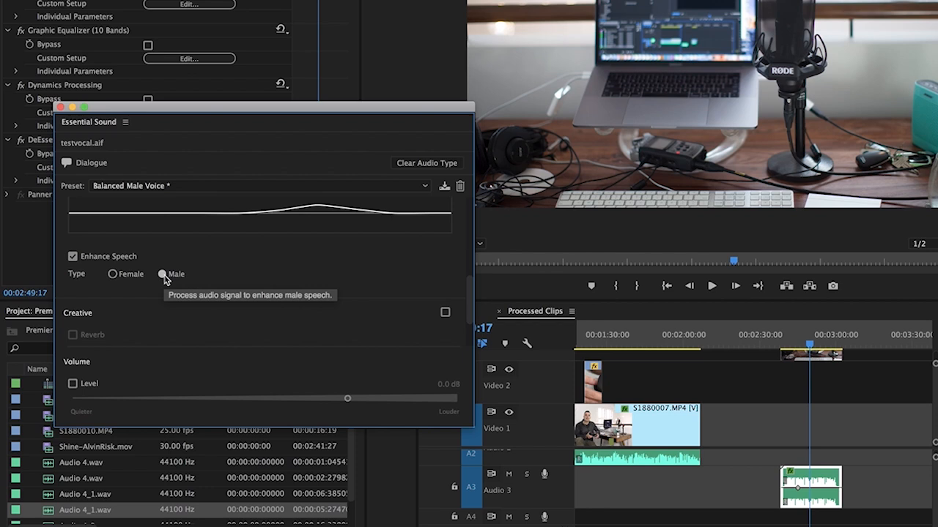
pyautogui.press('super+s')
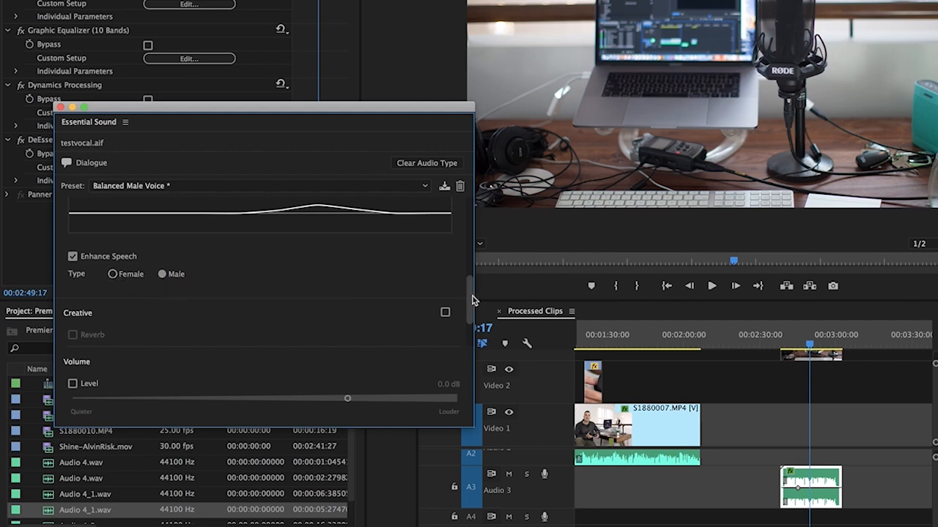
# Compare the voice clip during playback with the Clarity section turned off and back on.
pyautogui.moveTo(471, 302); pyautogui.dragTo(471, 311)
pyautogui.click(350, 295)
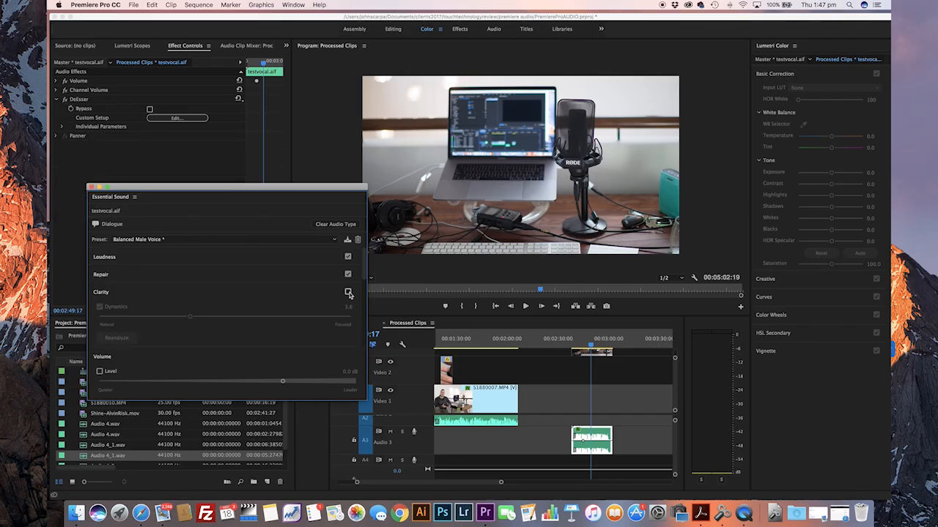
pyautogui.click(585, 338)
pyautogui.press('space')
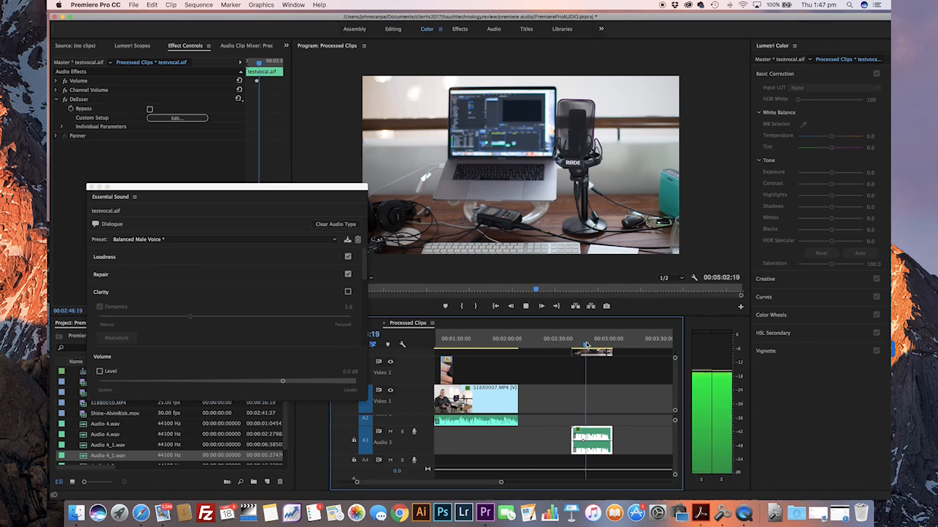
pyautogui.click(348, 292)
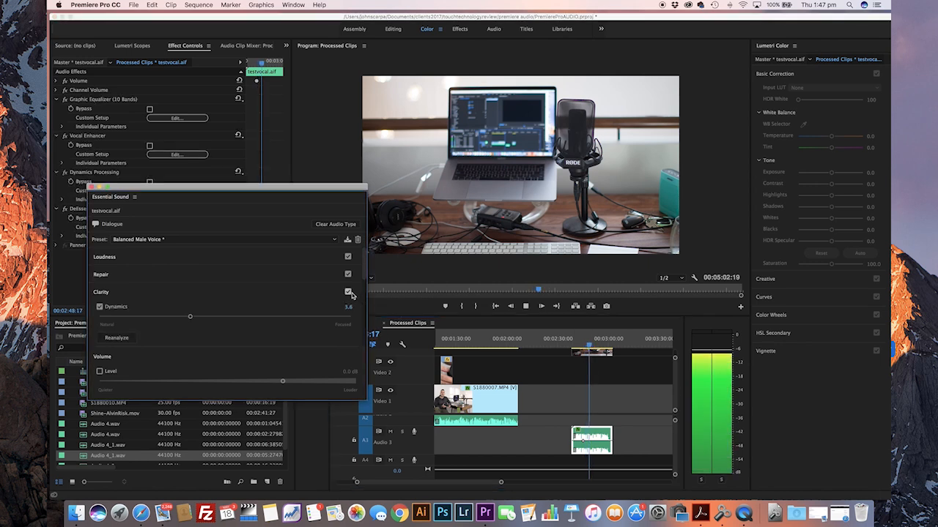
pyautogui.press('space')
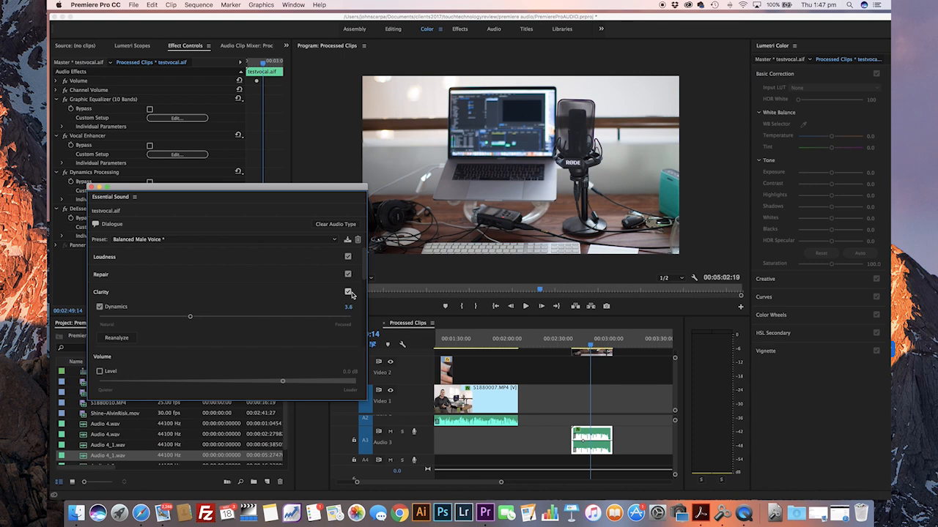
# Disable the Repair section for the dialogue clip and close the Essential Sound panel.
pyautogui.click(348, 274)
pyautogui.moveTo(289, 194); pyautogui.dragTo(281, 266)
pyautogui.click(84, 260)
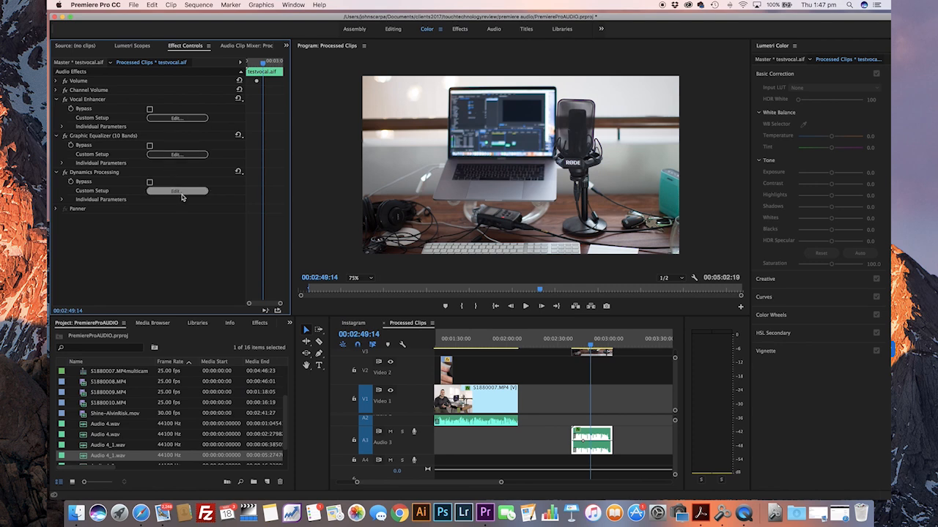
# Lower the >16k Hz band in the clip's Graphic Equalizer (10 Bands) custom setup and close its editor.
pyautogui.click(181, 157)
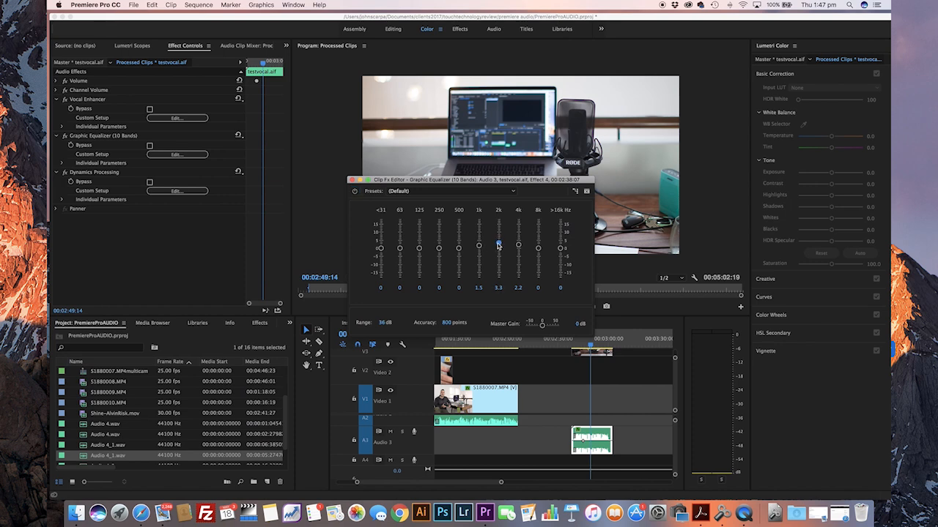
pyautogui.moveTo(560, 249); pyautogui.dragTo(561, 260)
pyautogui.click(350, 180)
# Apply the Clean Up Noisy Dialogue preset to the testvocal.aif clip in Essential Sound and close its panel.
pyautogui.click(261, 5)
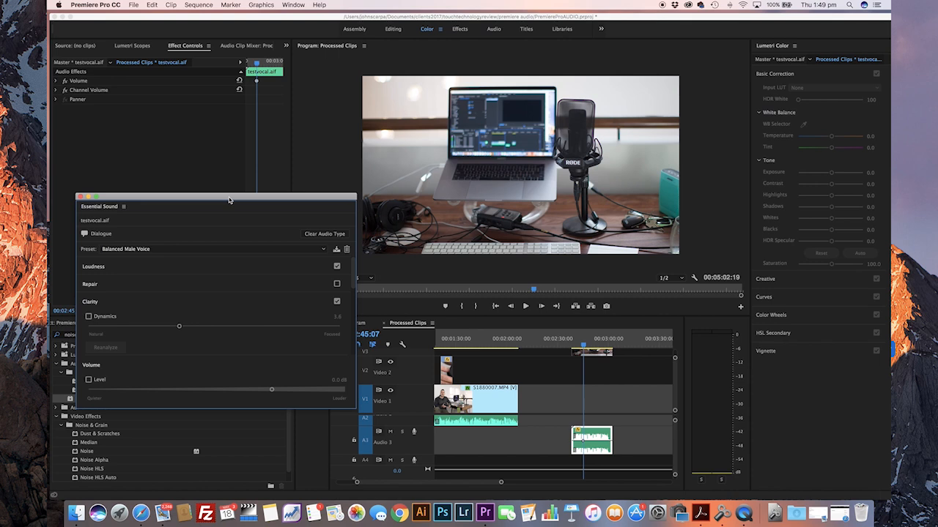
pyautogui.click(172, 249)
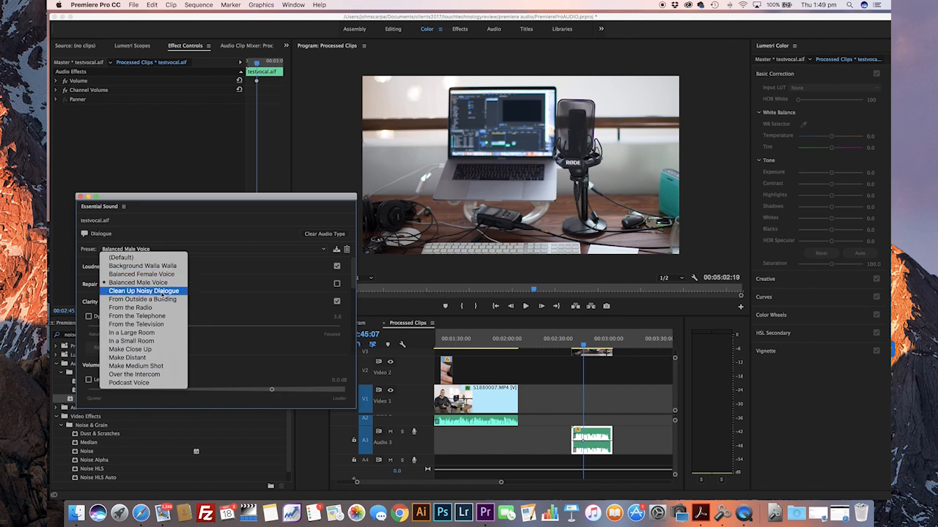
pyautogui.click(162, 292)
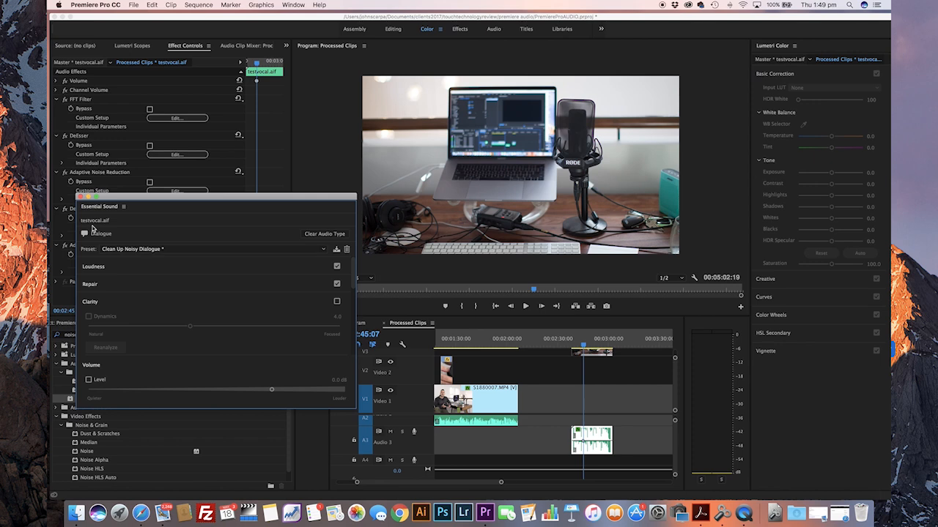
pyautogui.click(82, 197)
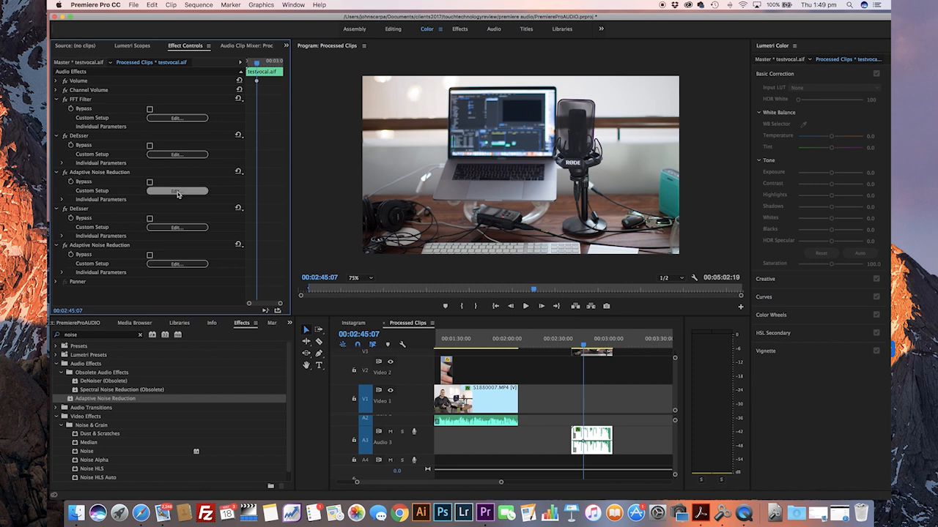
# Move the playhead to 00:02:41:16, near the start of the testvocal.aif clip on Audio 3, and select the clip.
pyautogui.click(584, 347)
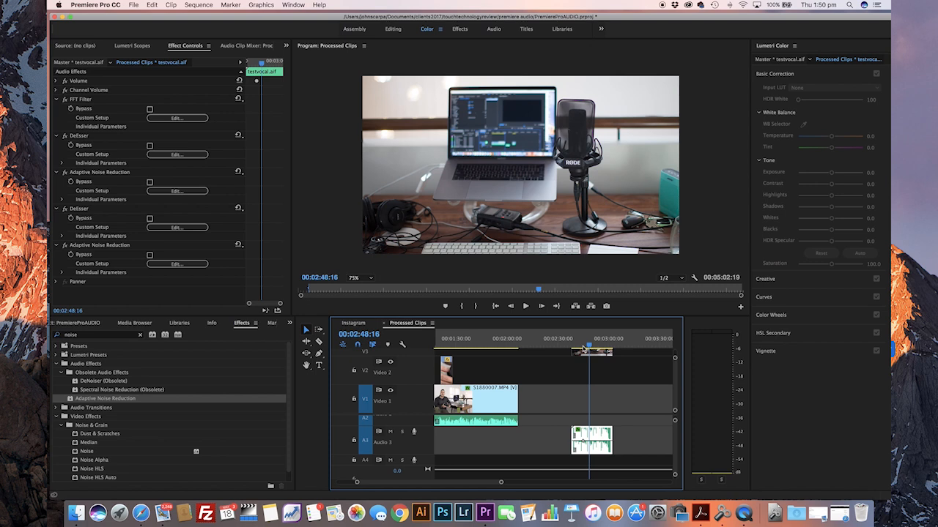
pyautogui.moveTo(584, 349); pyautogui.dragTo(578, 344)
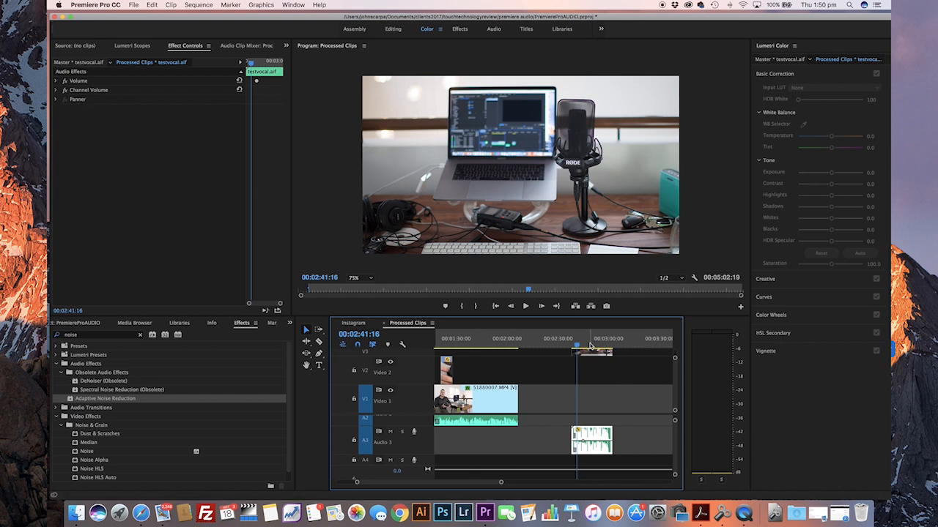
pyautogui.click(603, 419)
pyautogui.click(601, 443)
# Search the effects for "noise" and add Adaptive Noise Reduction to the testvocal.aif clip on Audio 3.
pyautogui.click(83, 337)
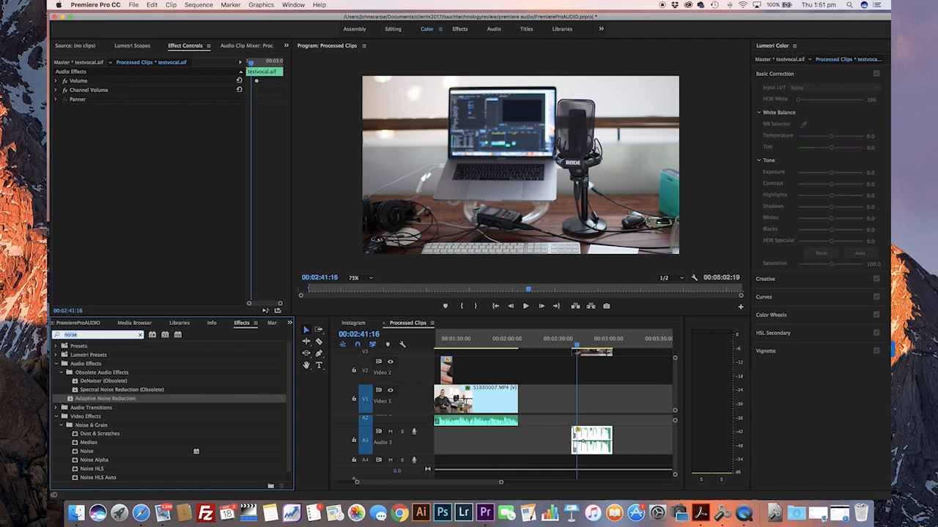
pyautogui.write('no')
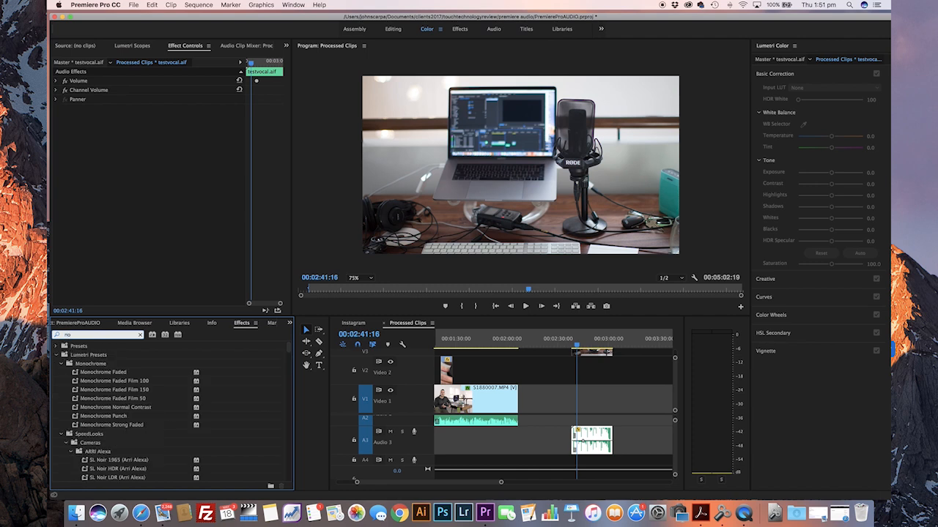
pyautogui.write('ise')
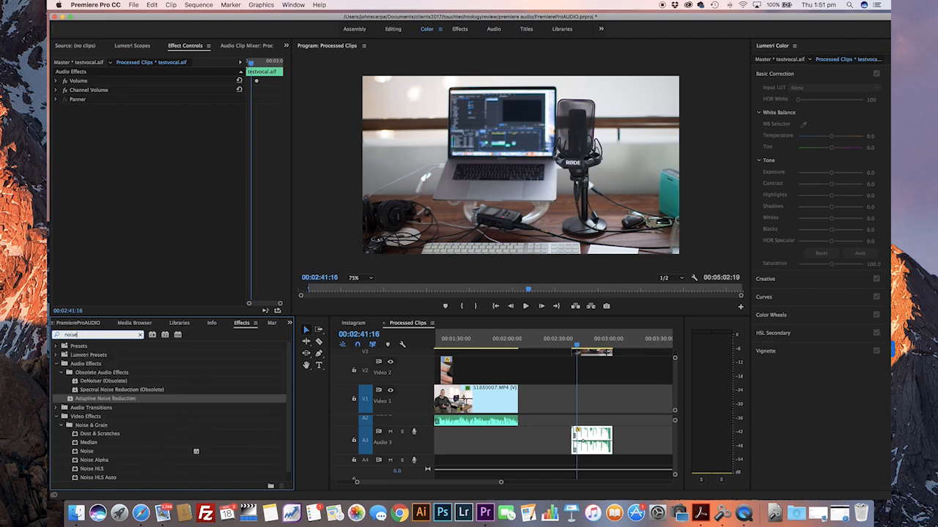
pyautogui.click(71, 400)
pyautogui.moveTo(71, 400); pyautogui.dragTo(590, 434)
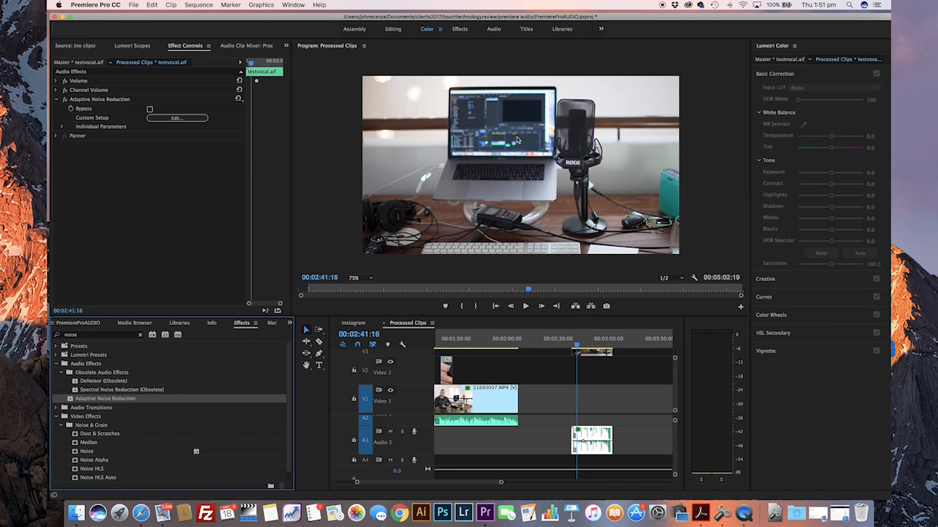
# Choose the Light Noise Reduction preset in the clip's Adaptive Noise Reduction custom setup.
pyautogui.click(170, 119)
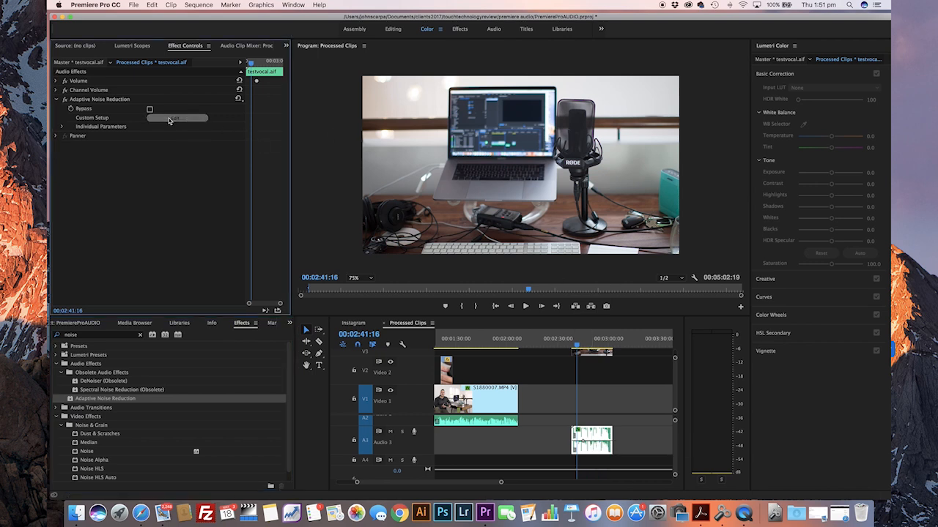
pyautogui.moveTo(525, 189); pyautogui.dragTo(391, 154)
pyautogui.click(392, 161)
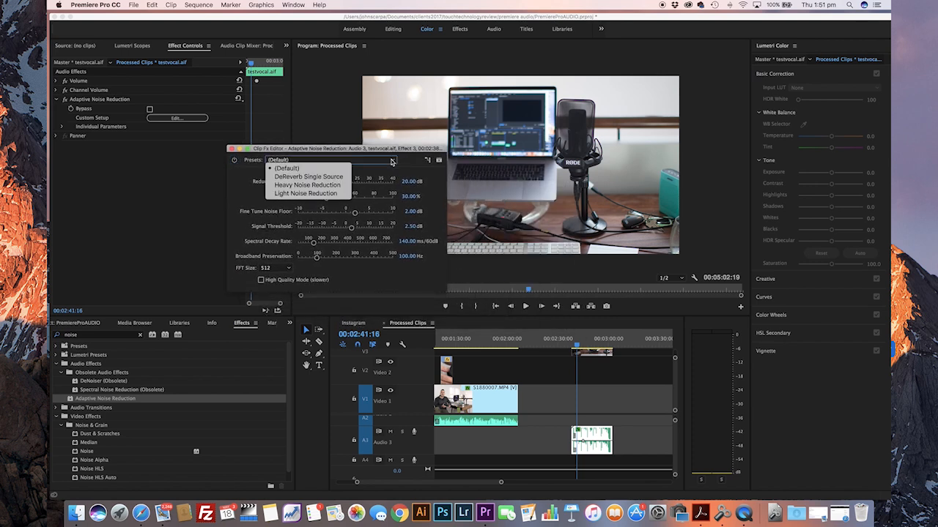
pyautogui.click(325, 195)
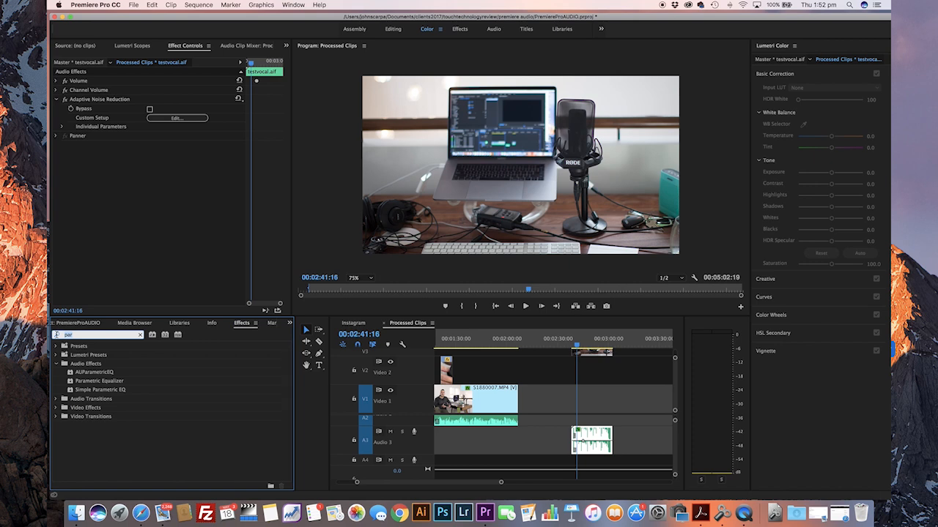
# Add the Parametric Equalizer effect to the testvocal.aif clip with the Loudness Maximizer preset and close its editor.
pyautogui.click(74, 383)
pyautogui.moveTo(74, 382); pyautogui.dragTo(590, 438)
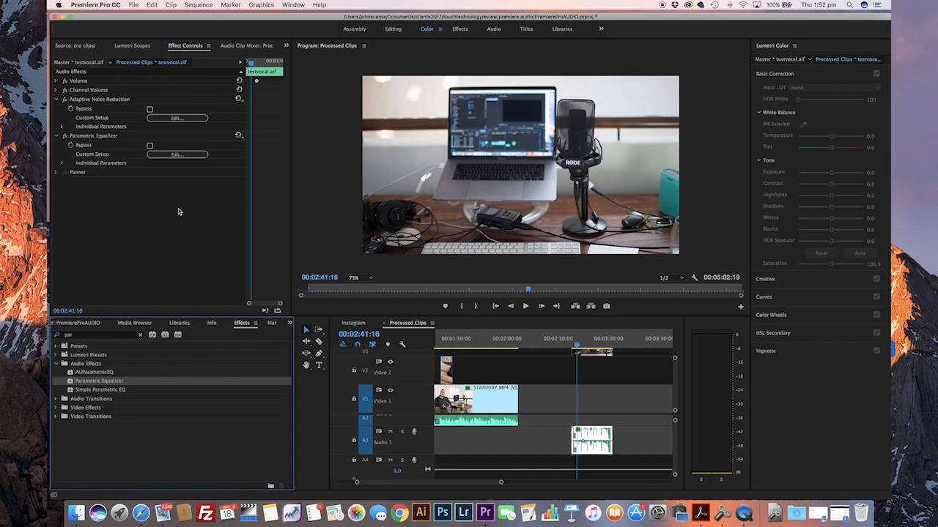
pyautogui.click(178, 155)
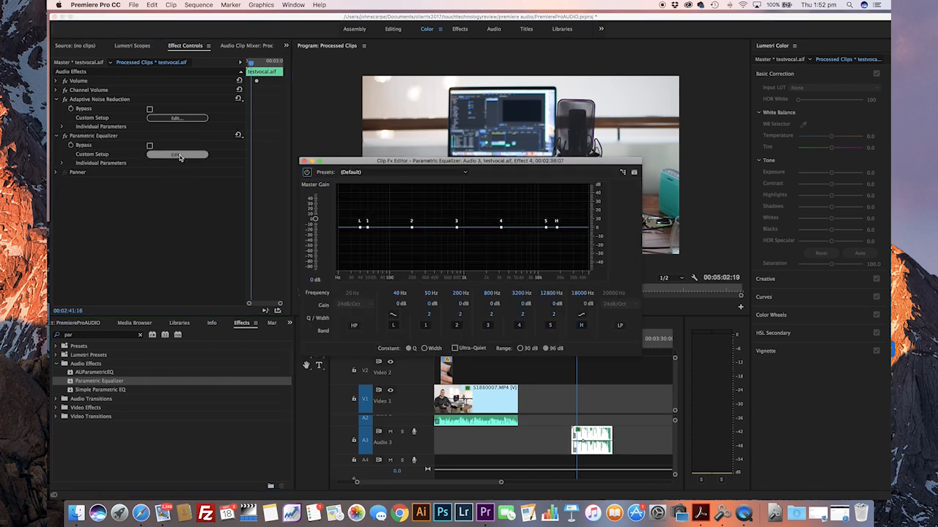
pyautogui.click(394, 173)
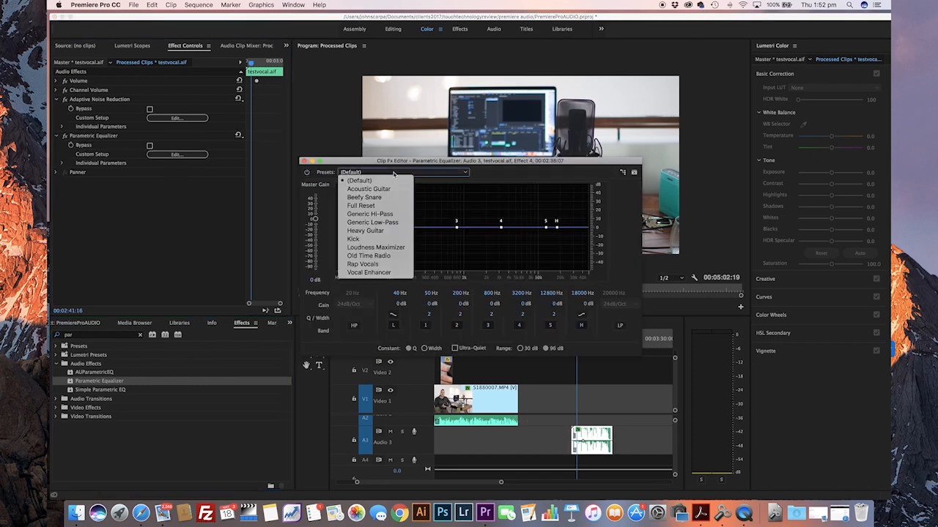
pyautogui.click(398, 248)
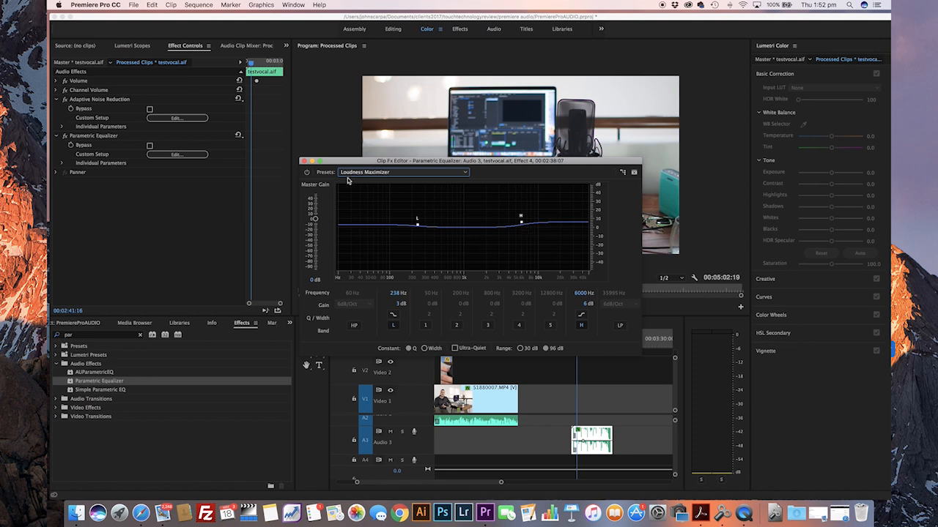
pyautogui.click(305, 161)
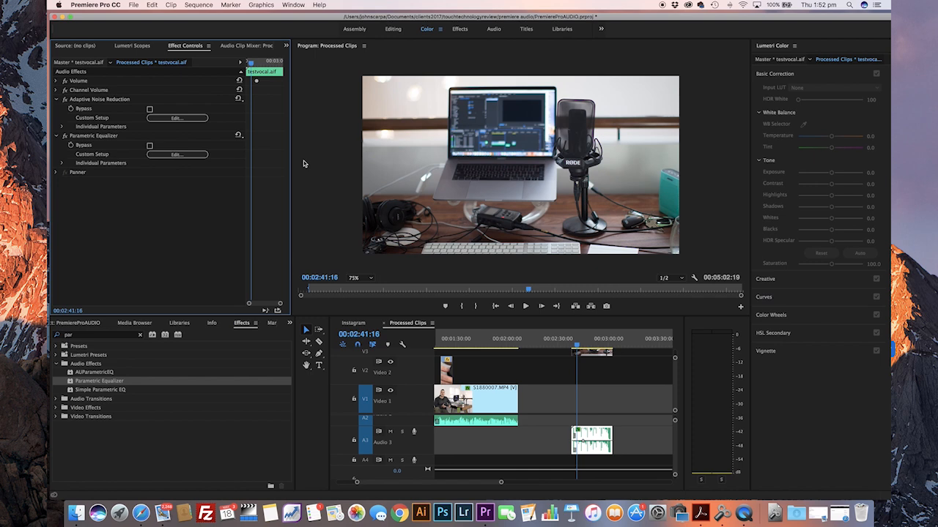
# Search the effects for "dyna" and add Dynamics Processing to the testvocal.aif clip.
pyautogui.click(140, 335)
pyautogui.write('dyna')
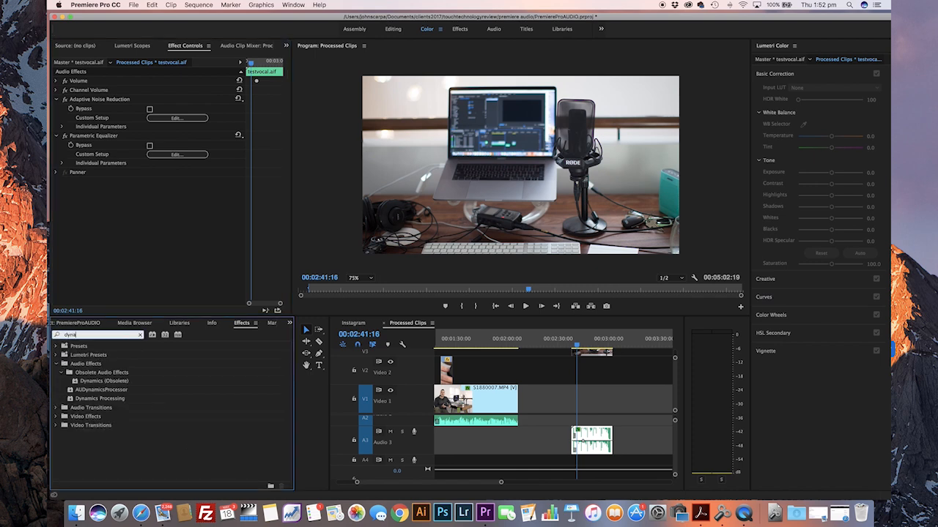
pyautogui.click(117, 400)
pyautogui.moveTo(118, 401); pyautogui.dragTo(588, 437)
# Try the DeEsser Medium preset in the Dynamics Processing custom setup, switch to Broadcast Limiter and close the editor.
pyautogui.click(178, 191)
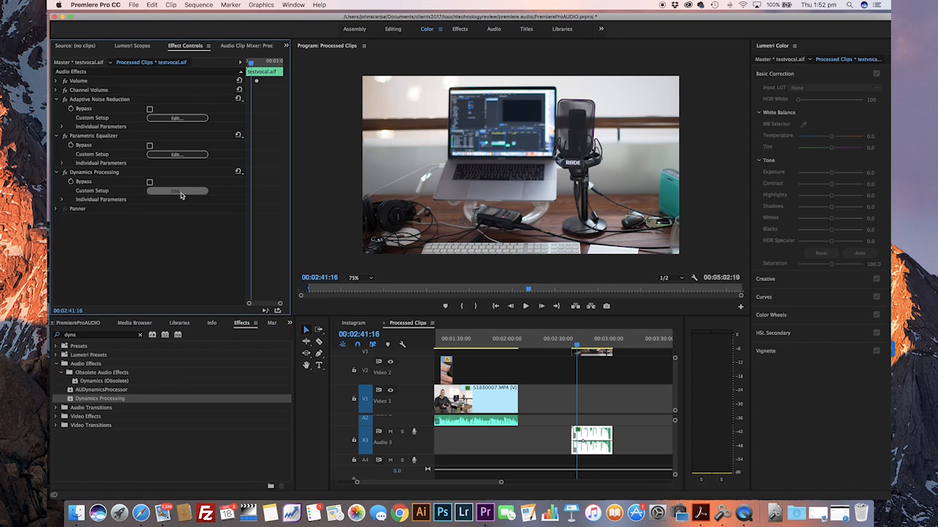
pyautogui.click(432, 135)
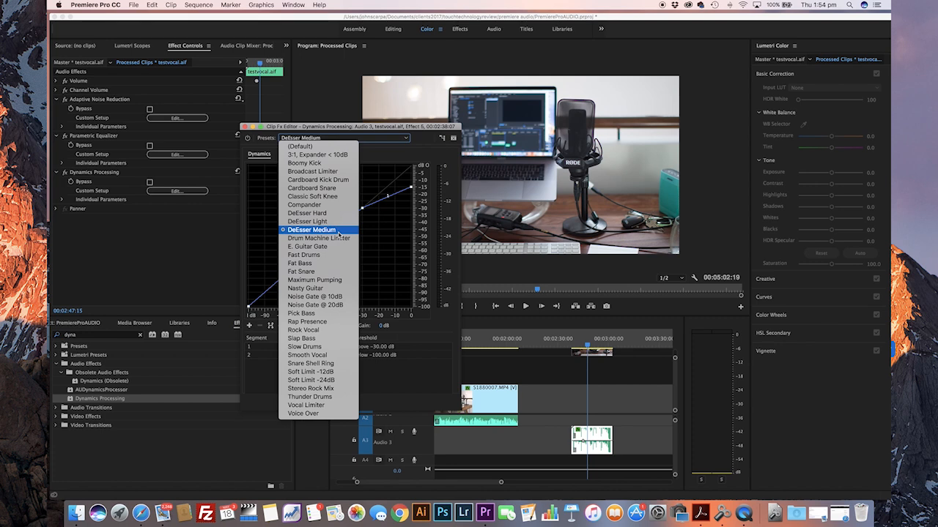
pyautogui.click(339, 233)
pyautogui.click(337, 138)
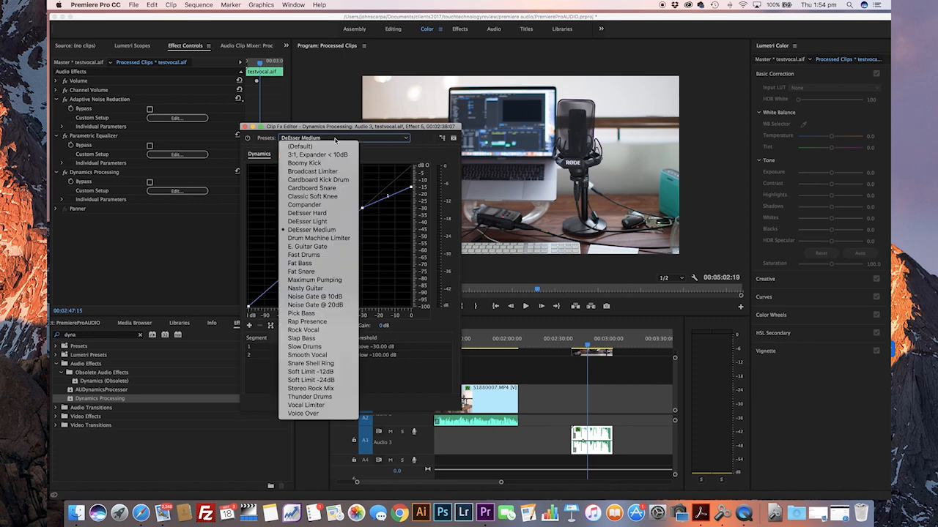
pyautogui.click(328, 172)
pyautogui.click(327, 139)
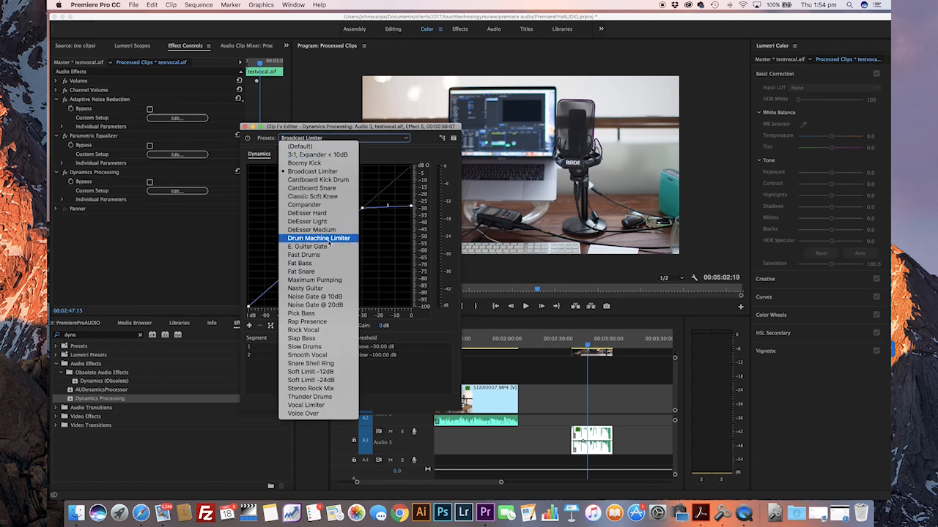
pyautogui.click(419, 134)
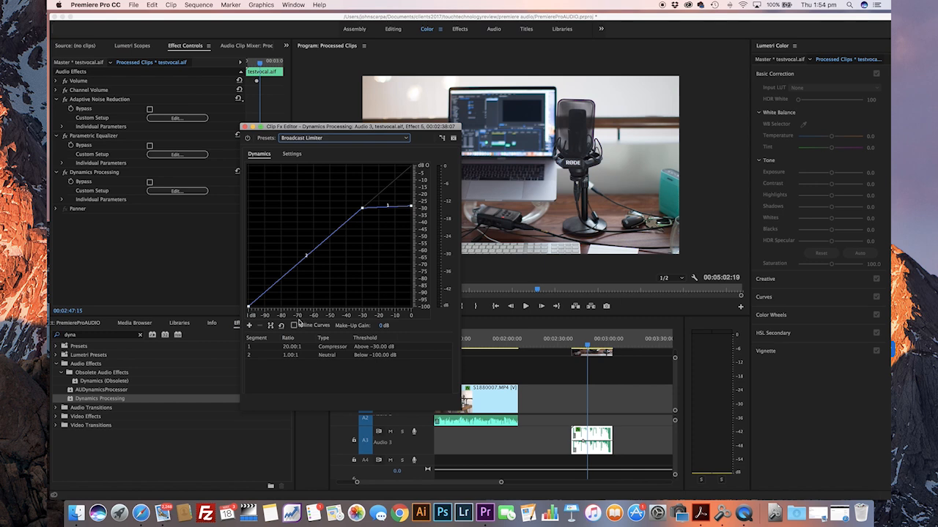
pyautogui.click(245, 128)
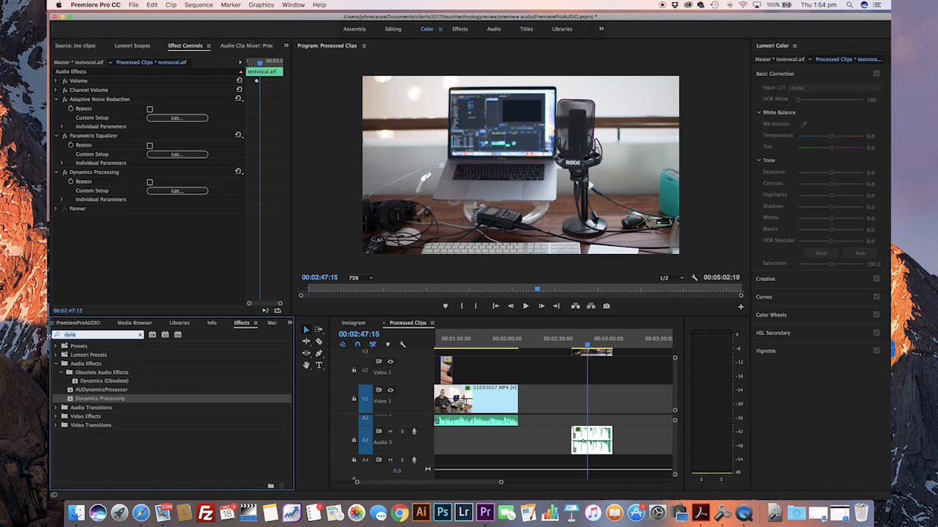
# Search the effects for "compress" and add the Multiband Compressor to the voice clip with the Classical Master preset.
pyautogui.write('compress')
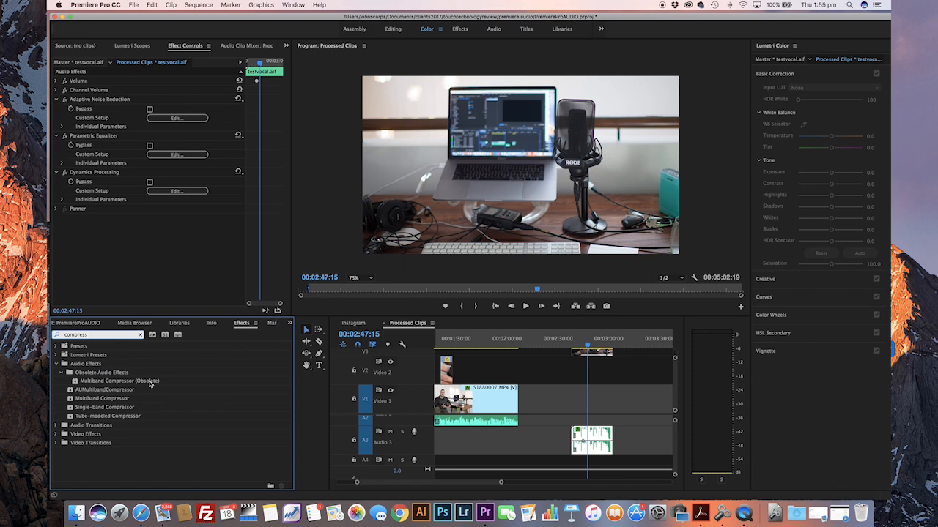
pyautogui.moveTo(115, 397); pyautogui.dragTo(597, 434)
pyautogui.click(177, 227)
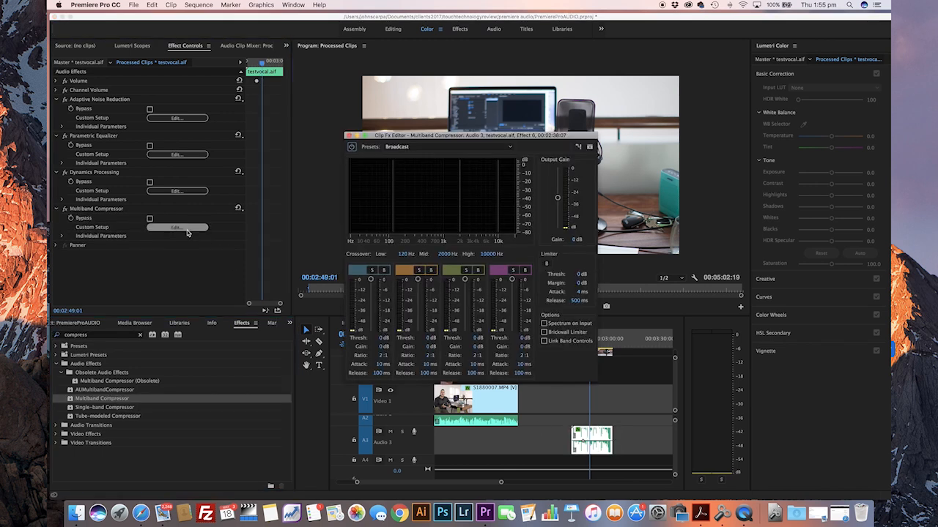
pyautogui.click(415, 147)
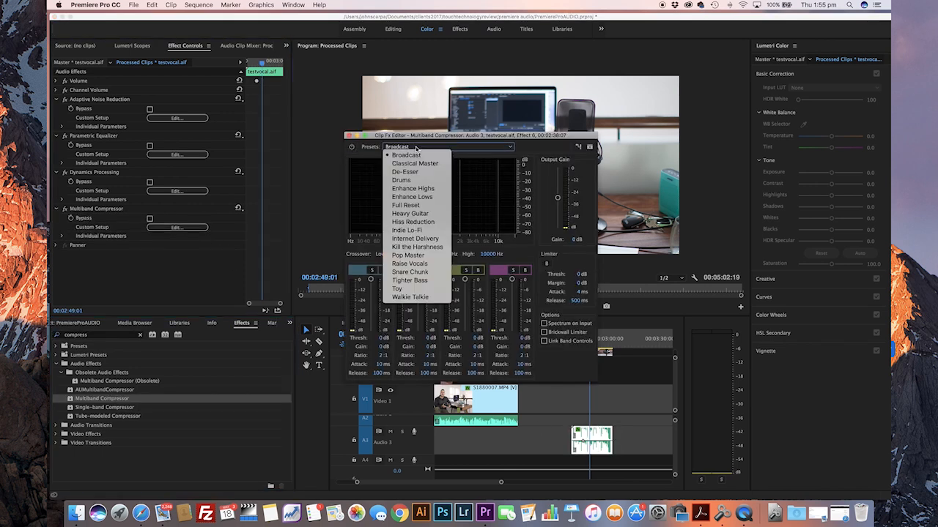
pyautogui.click(418, 164)
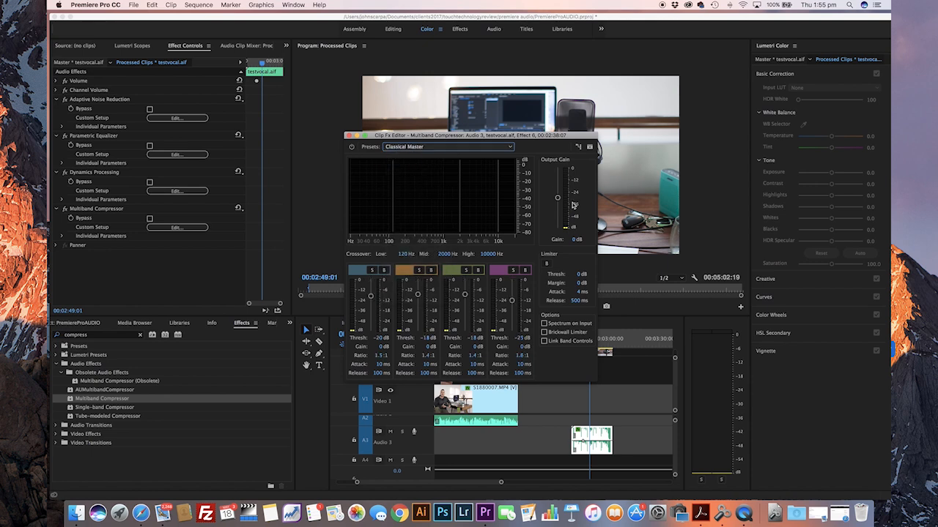
# Set the Multiband Compressor band thresholds to -17, -19, -25 and -29 dB, with 1 dB gain on the first and third bands.
pyautogui.moveTo(663, 214); pyautogui.dragTo(710, 221)
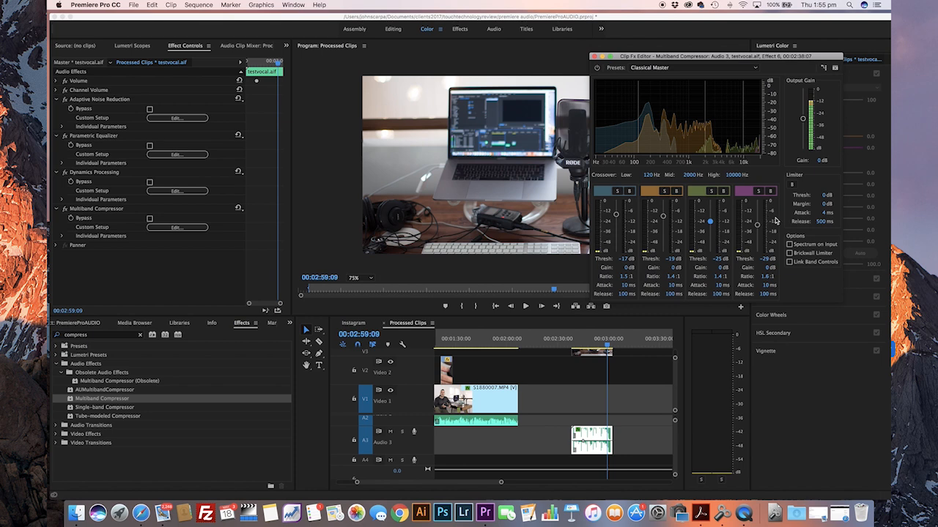
pyautogui.click(627, 268)
pyautogui.write('1')
pyautogui.press('Return')
pyautogui.click(719, 269)
pyautogui.press('Return')
# Move the Multiband Compressor editor clear of the Lumetri Color panel.
pyautogui.click(289, 5)
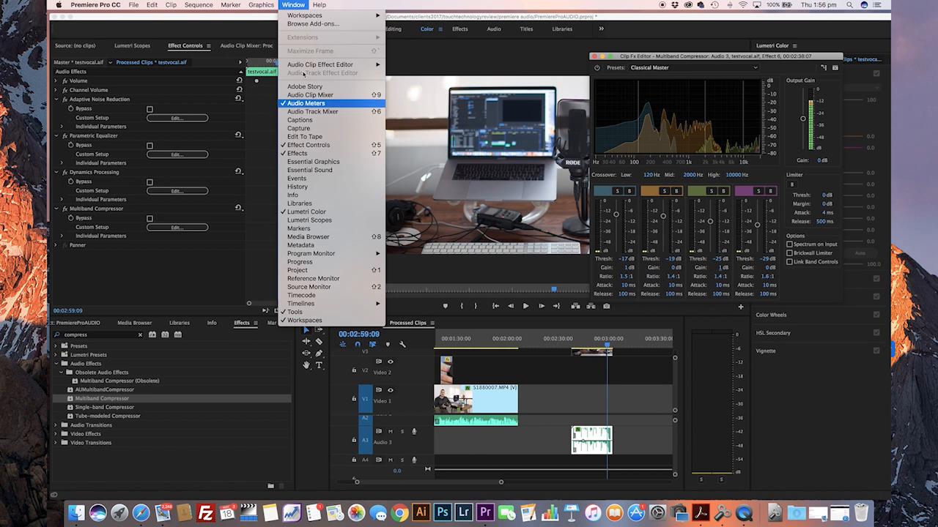
pyautogui.click(300, 4)
pyautogui.moveTo(731, 57); pyautogui.dragTo(634, 52)
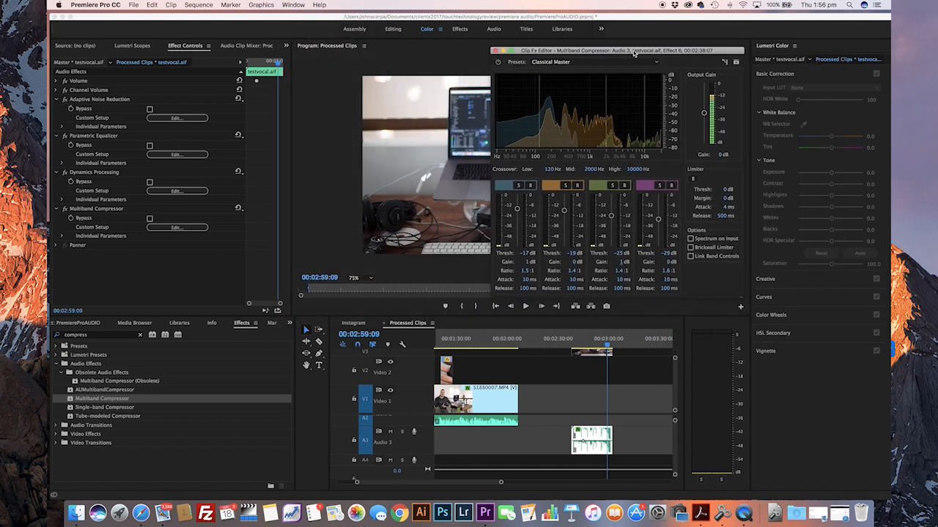